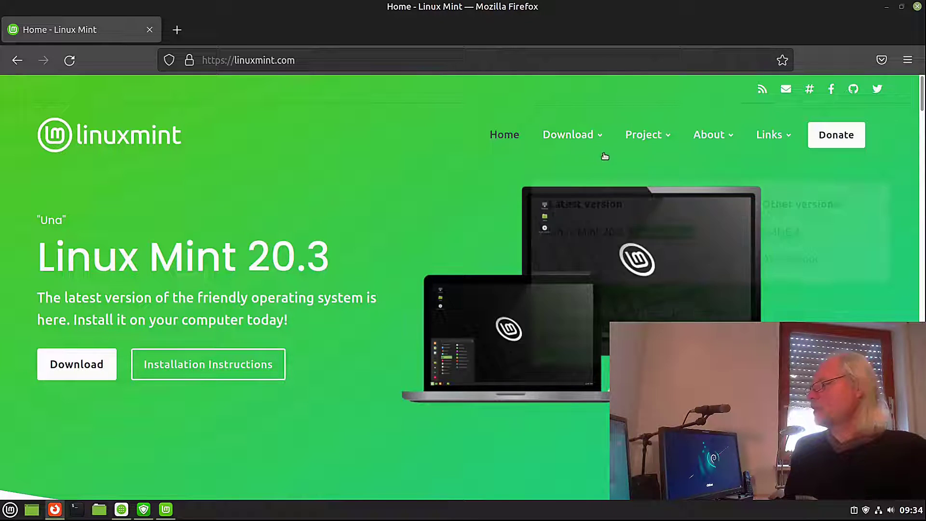
Step: Show linuxmint.com's Download dropdown with its Latest version and Other versions entries
mouse_move(587, 136)
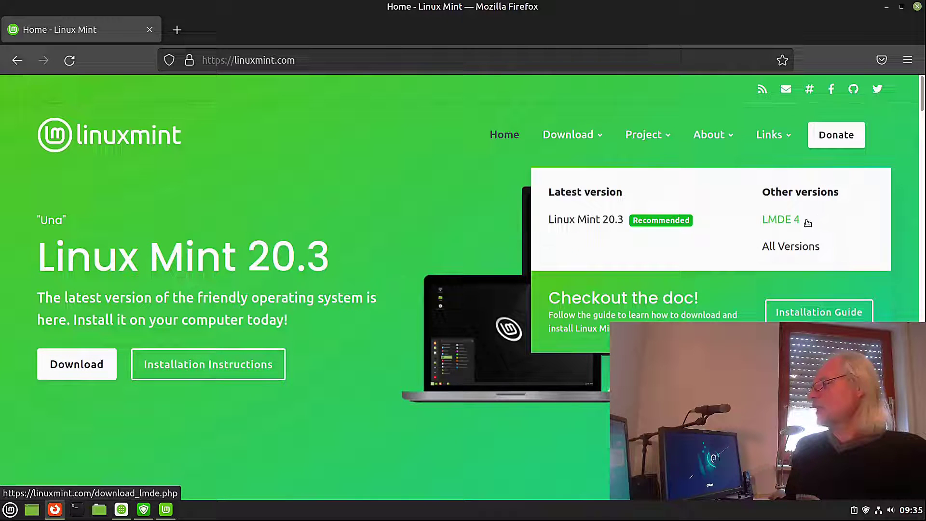
Step: Go to the All Versions page and scroll through the table of supported releases
left_click(797, 248)
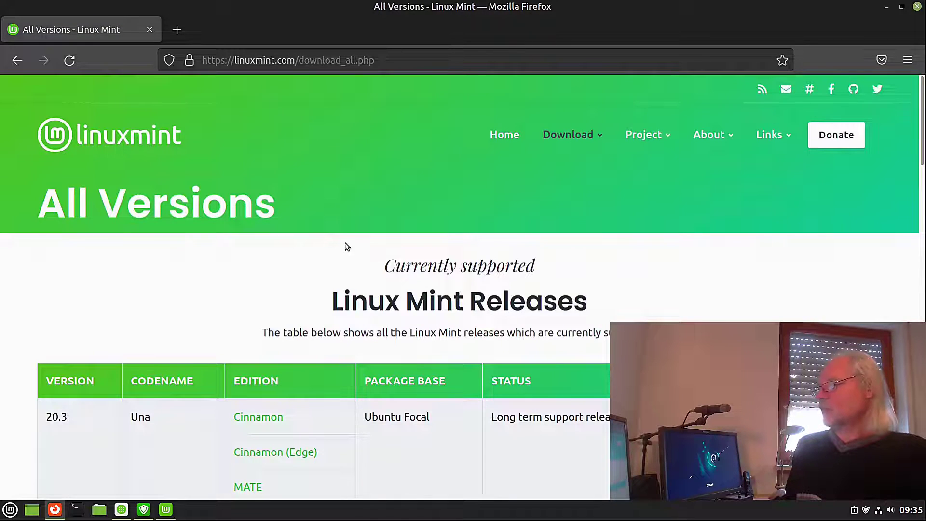
scroll(359, 250, "down", 10)
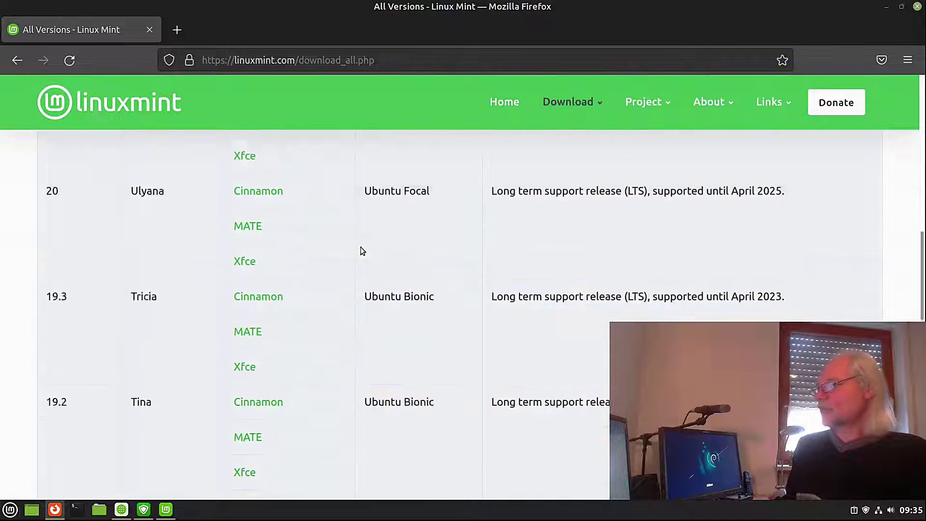
scroll(363, 251, "down", 11)
scroll(389, 256, "up", 3)
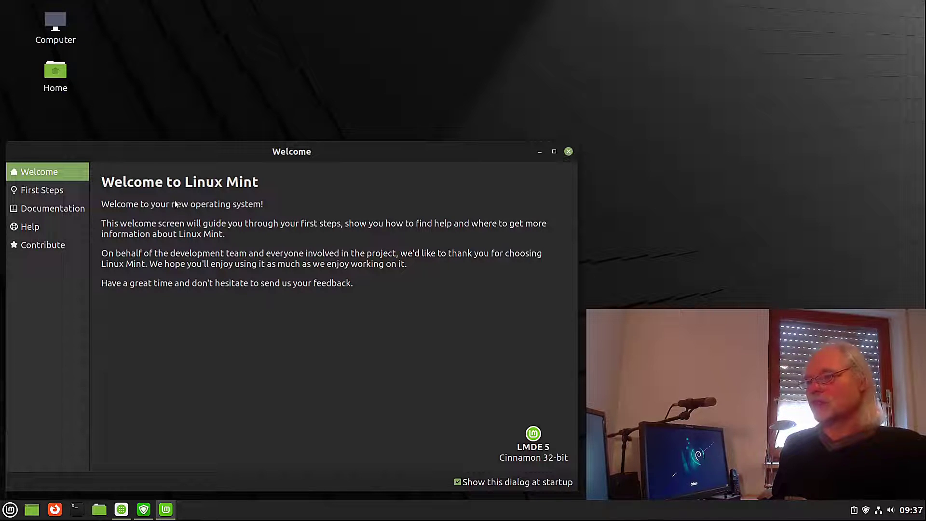
Step: On First Steps, try the blue accent colour, return to green, and toggle light/dark mode
left_click(40, 190)
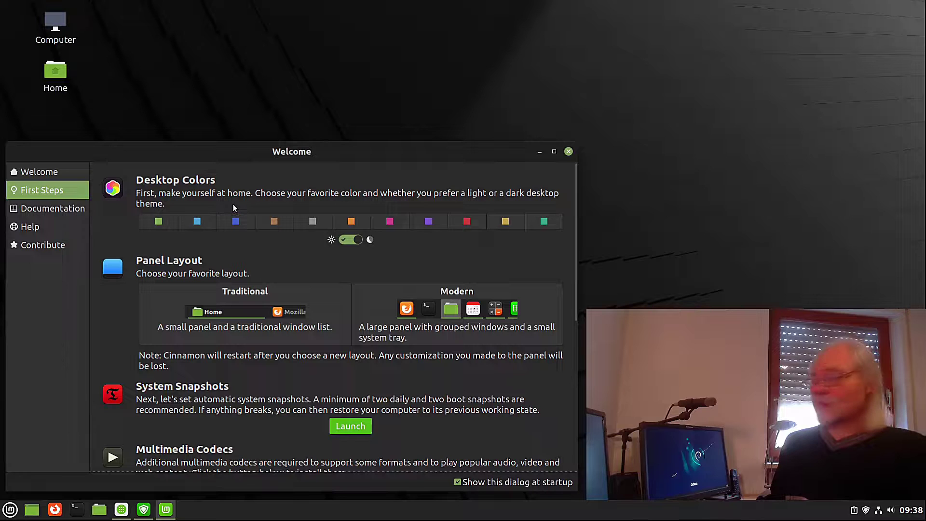
left_click(197, 222)
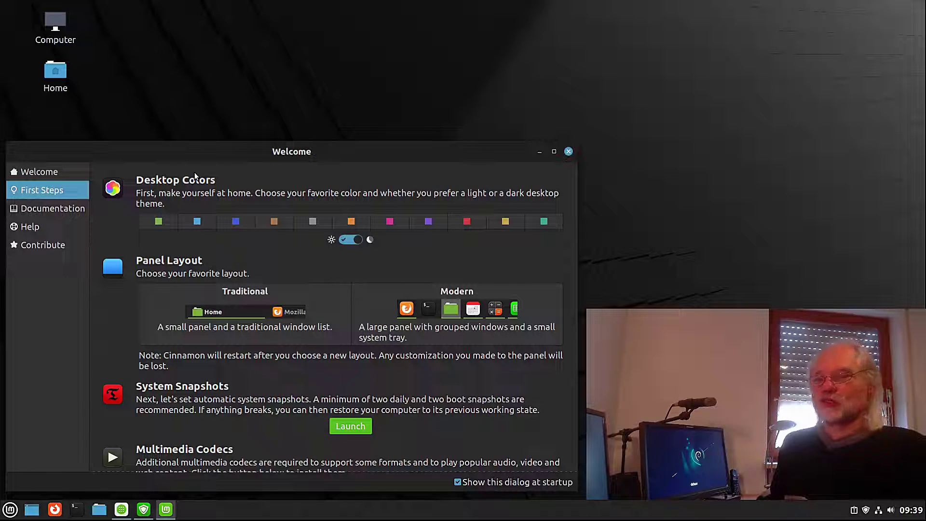
left_click(159, 221)
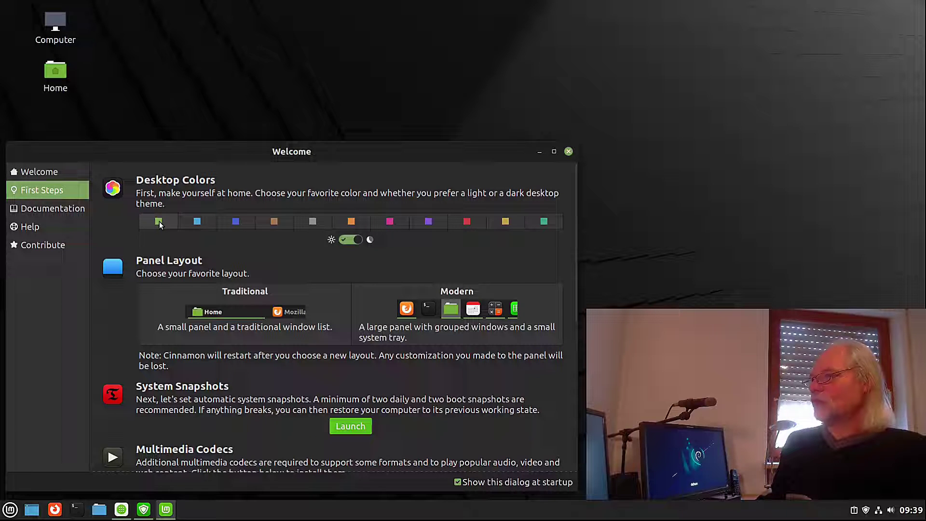
left_click(345, 241)
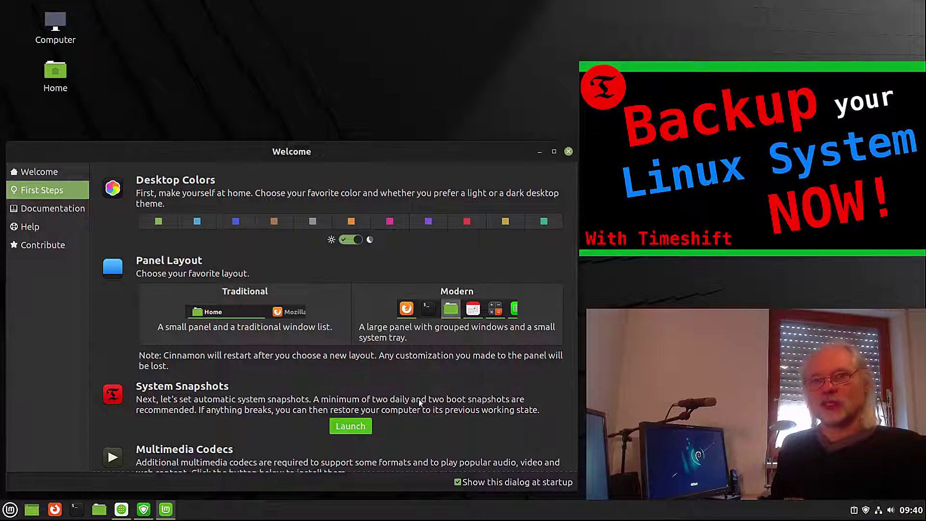
Step: Install the mint-meta-codecs package from Multimedia Codecs, authorizing with the account password
scroll(419, 403, "down", 3)
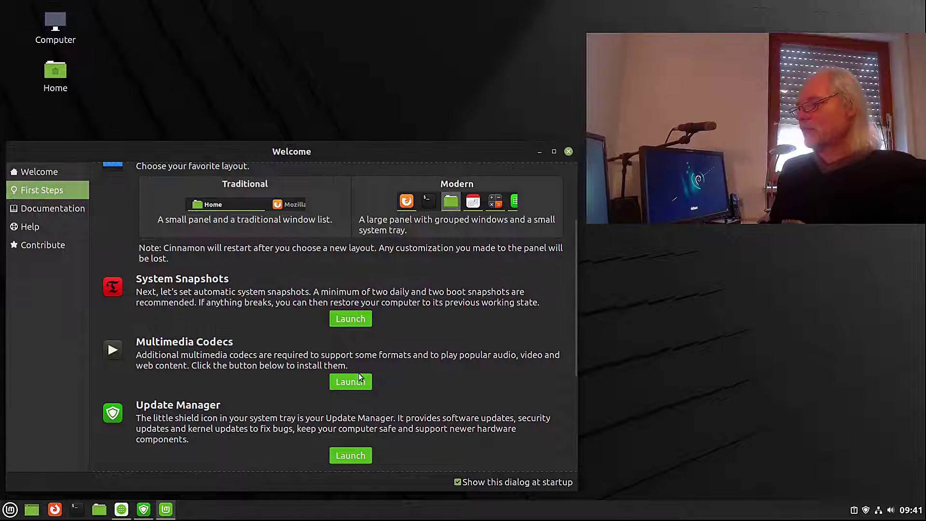
left_click(354, 384)
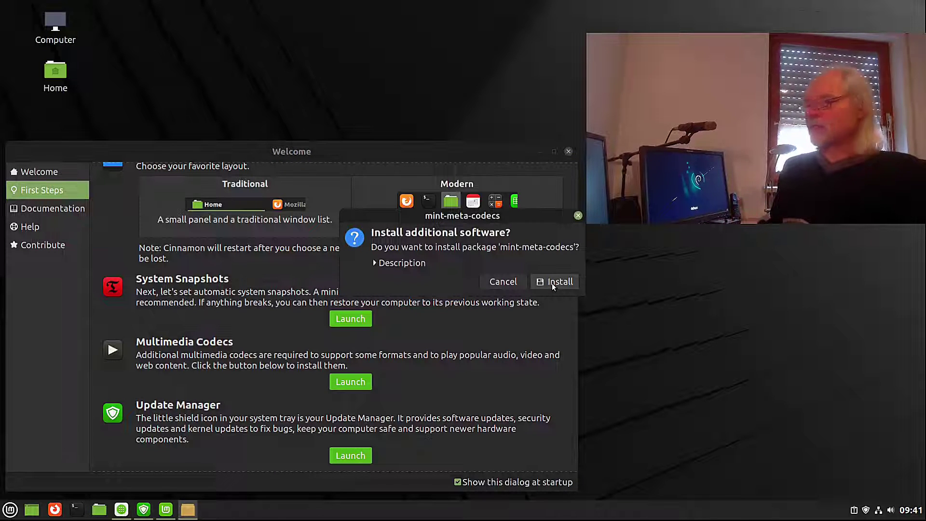
left_click(555, 285)
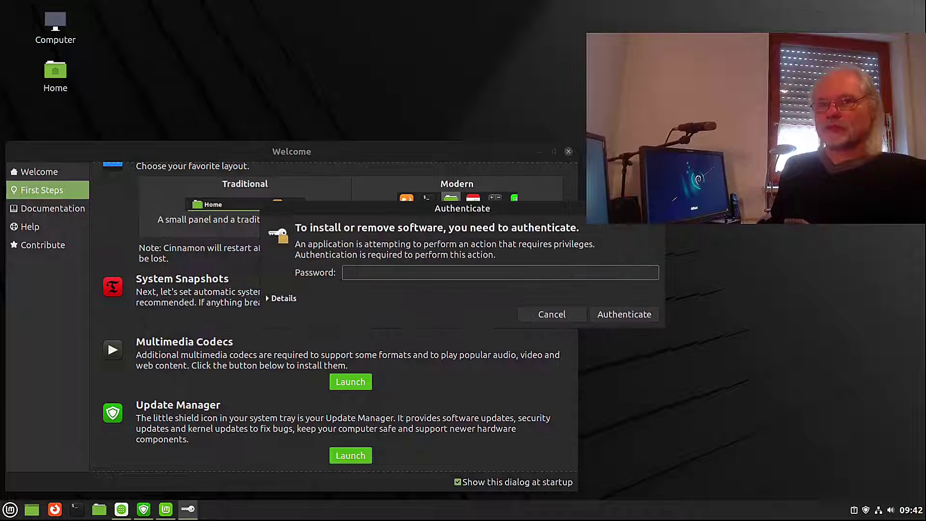
type("***")
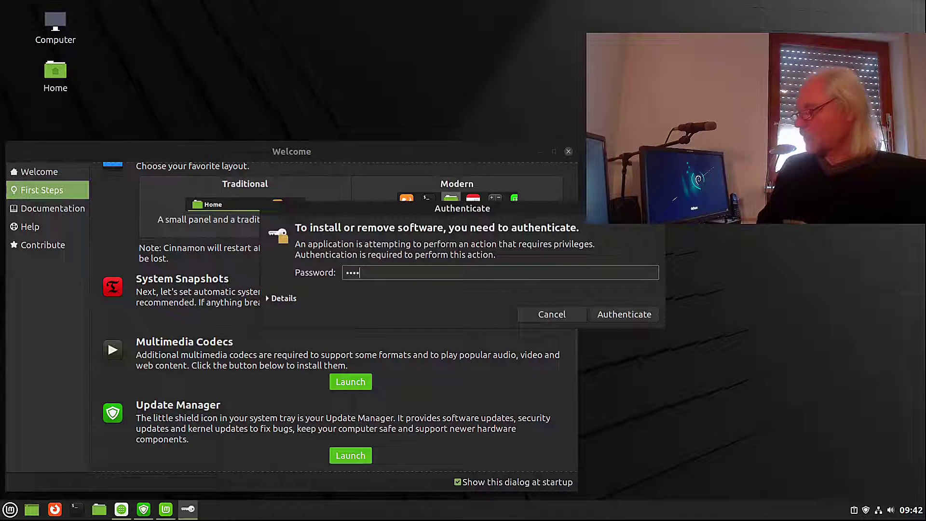
type("*")
key("Return")
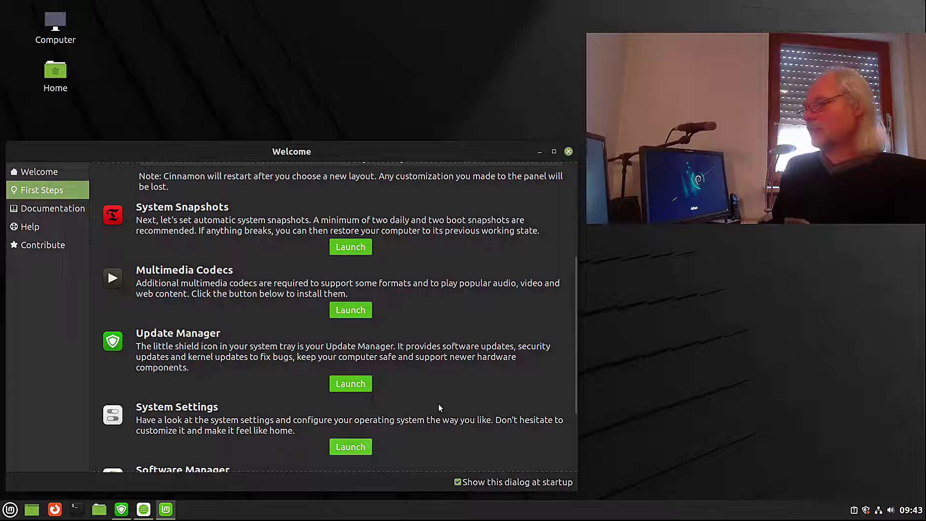
left_click(350, 383)
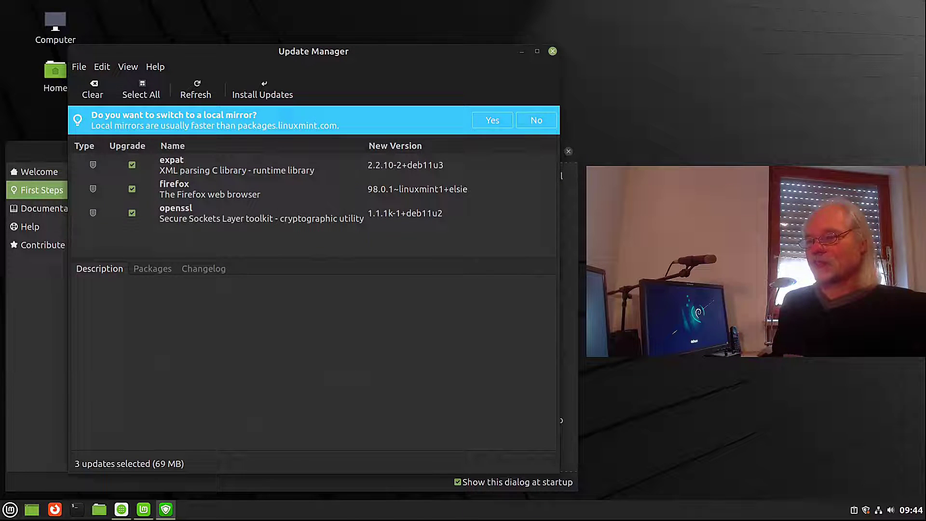
key("alt+F4")
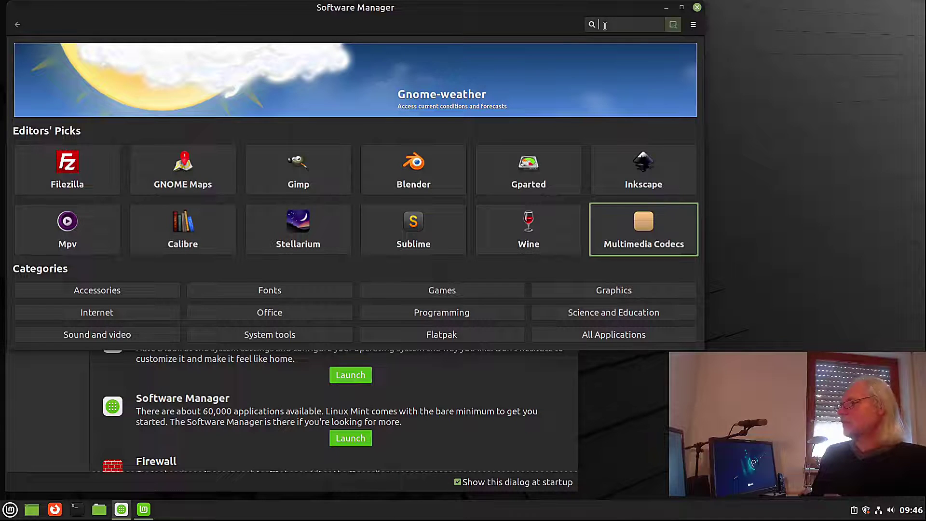
left_click(298, 169)
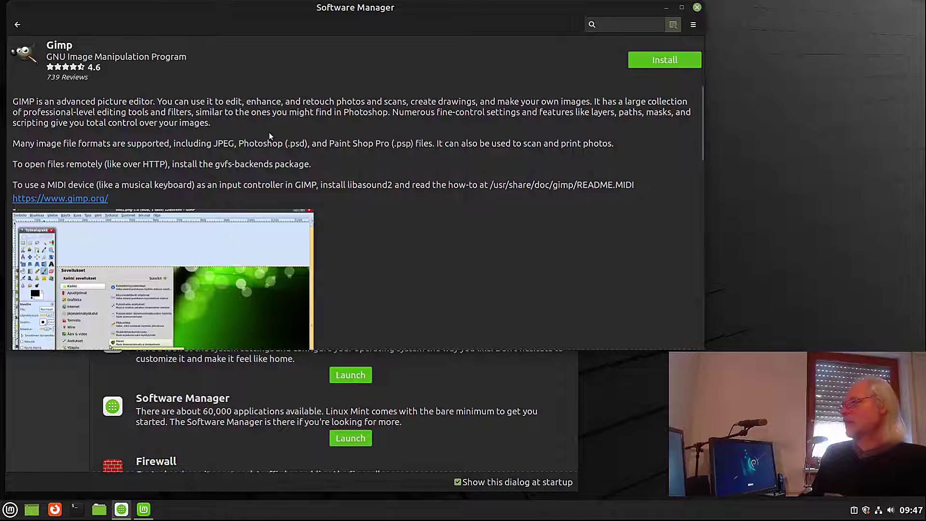
scroll(268, 133, "down", 5)
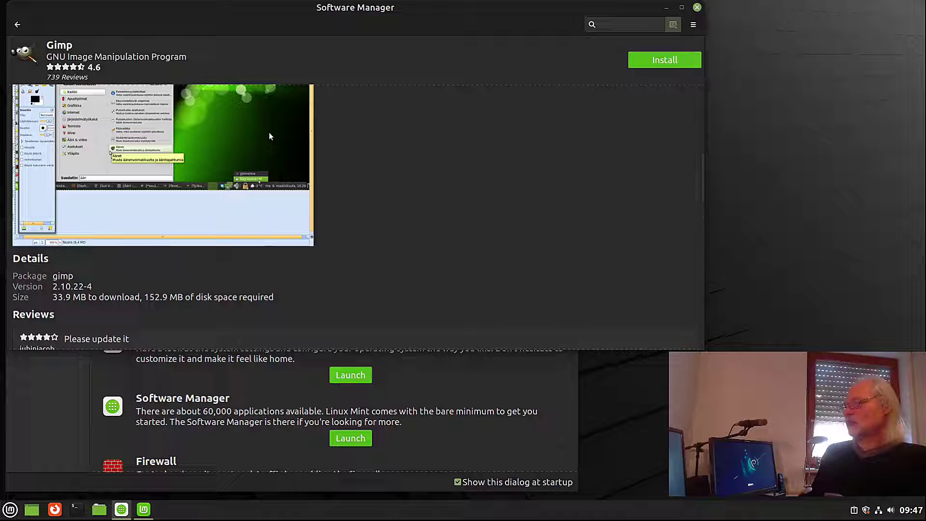
key("BackSpace")
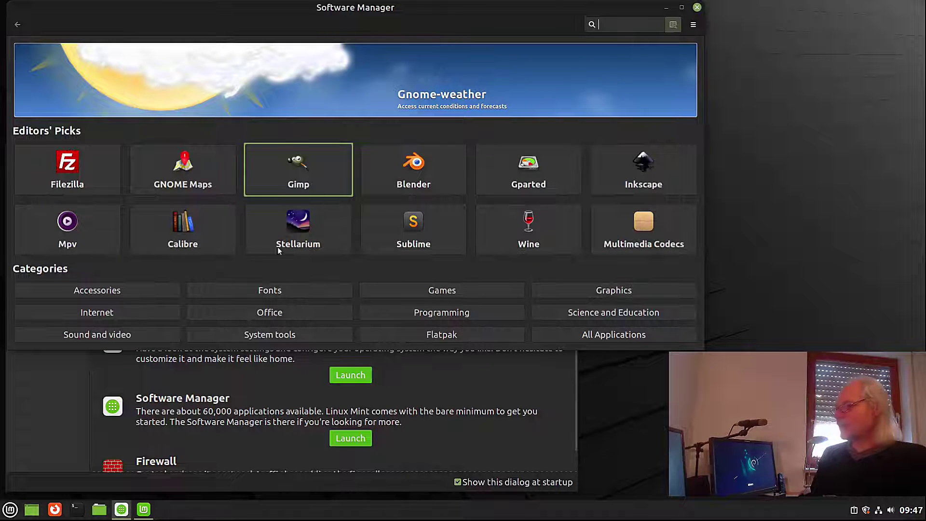
left_click(441, 335)
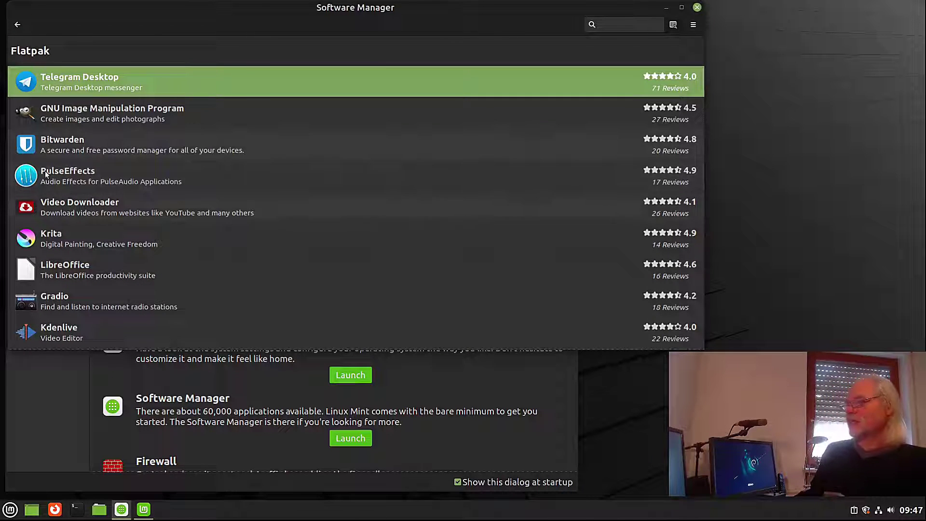
scroll(281, 175, "down", 7)
scroll(280, 175, "down", 10)
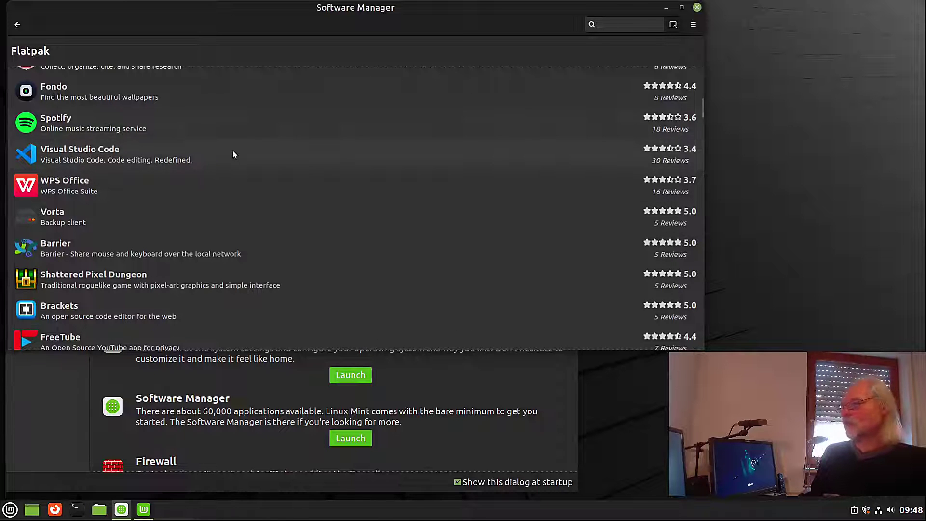
scroll(233, 150, "down", 3)
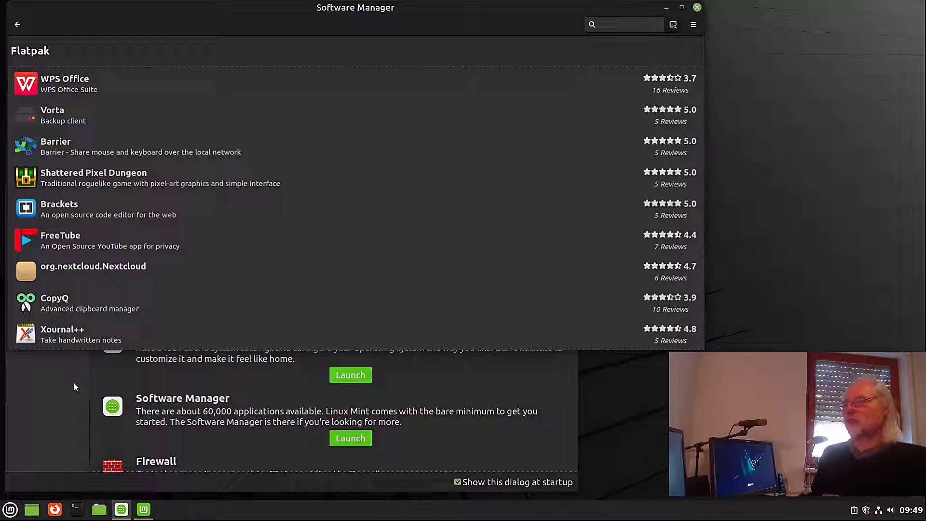
key("alt+F4")
scroll(504, 282, "down", 1)
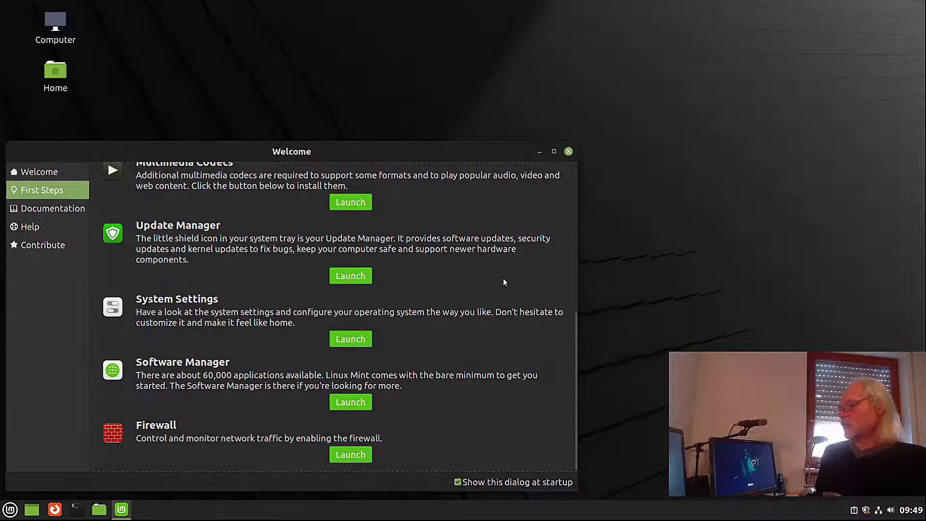
left_click(349, 339)
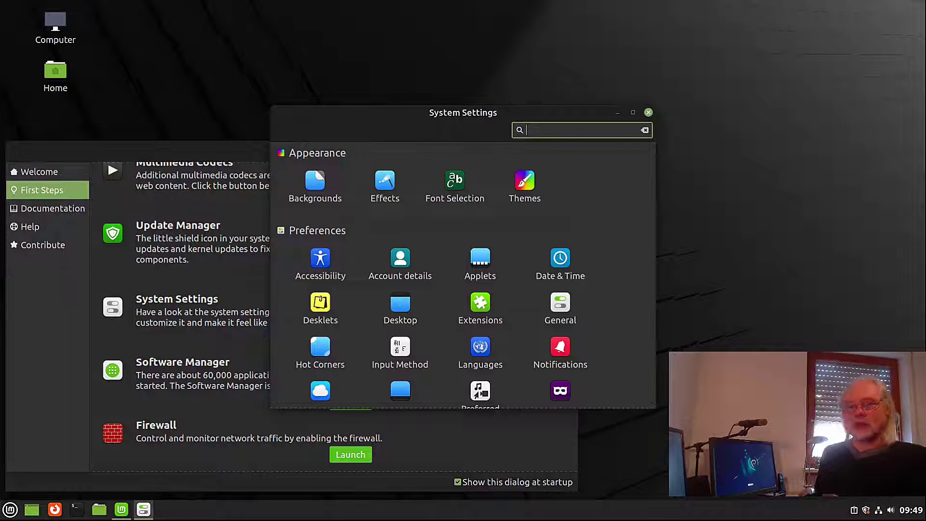
left_click(523, 186)
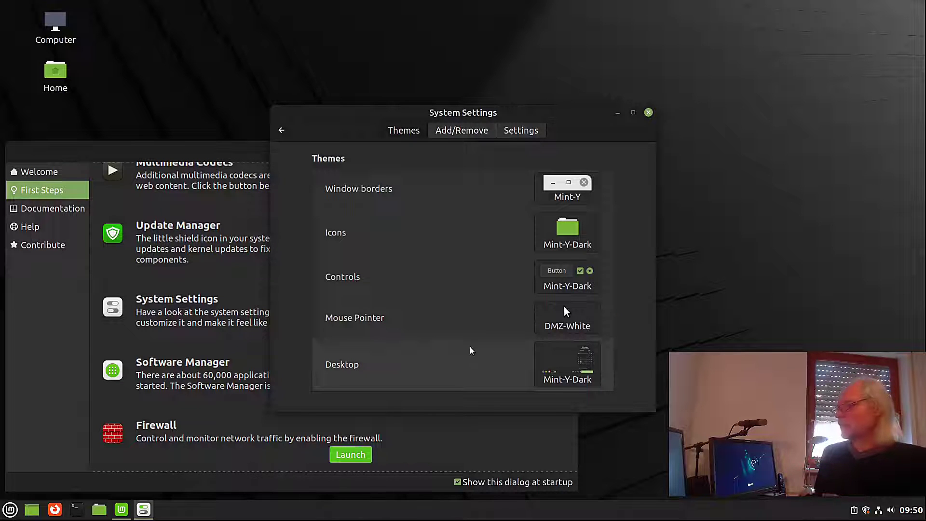
left_click(573, 236)
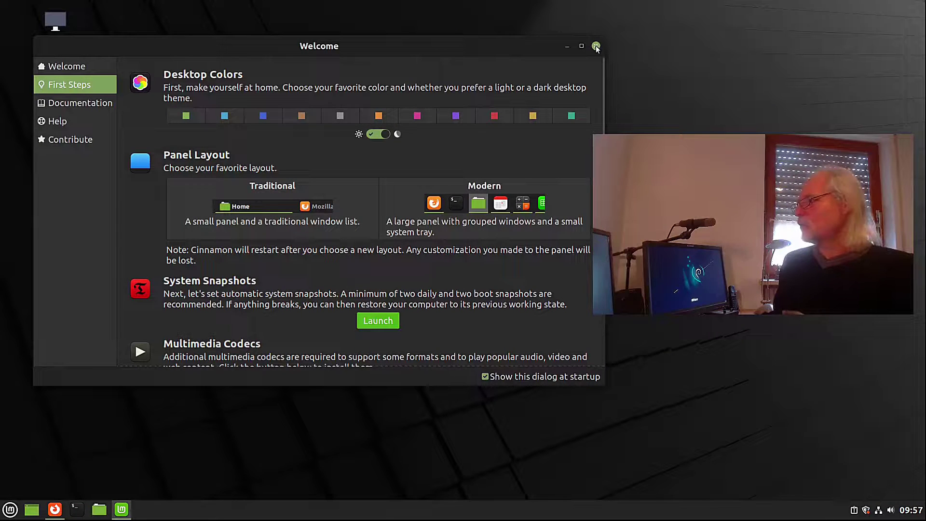
Step: Close the Welcome window and browse Internet, Graphics, Office and Sound & Video in the applications menu
left_click(596, 47)
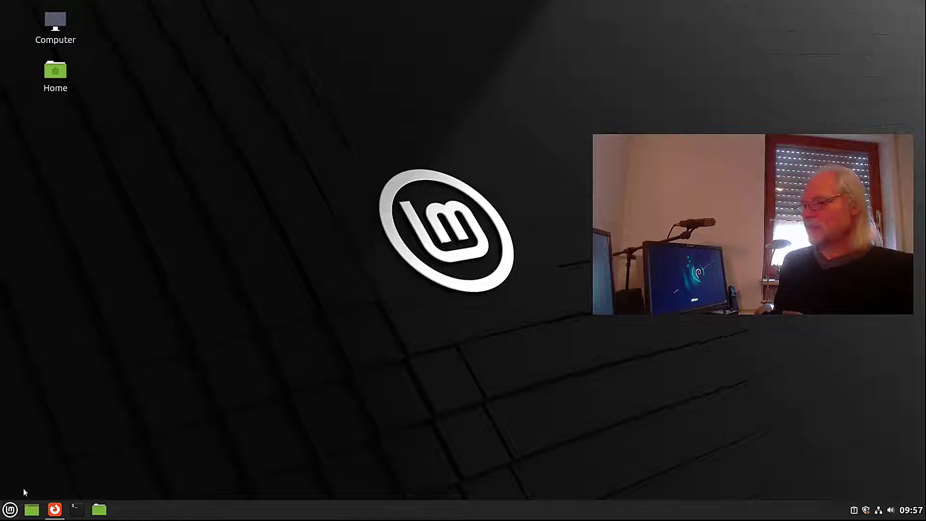
left_click(11, 510)
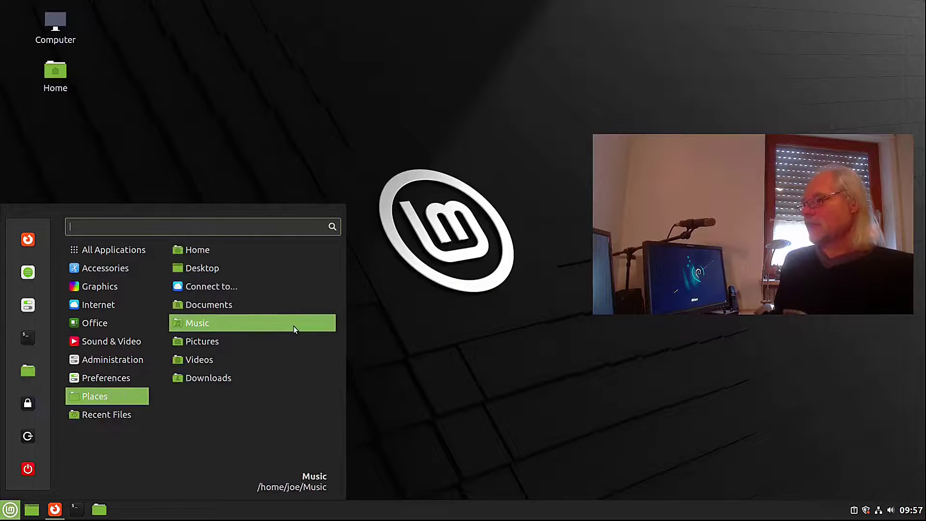
mouse_move(109, 308)
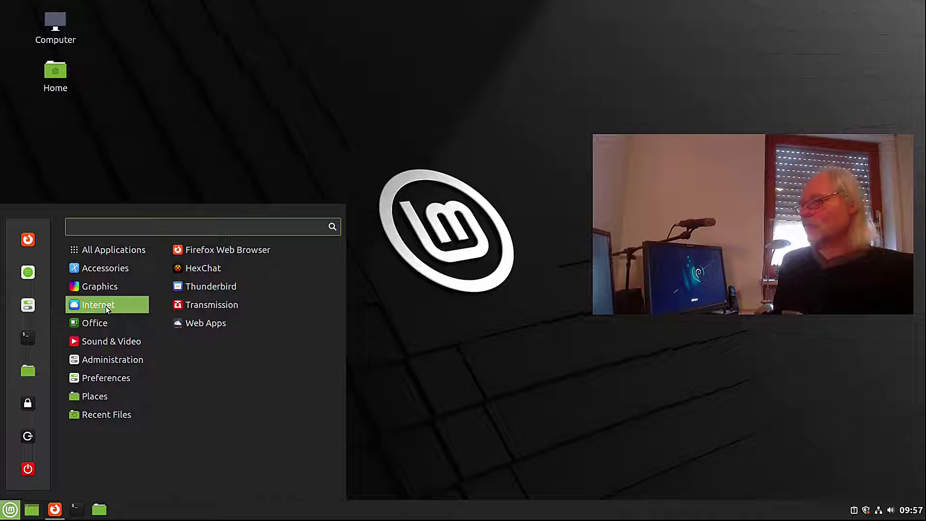
mouse_move(107, 287)
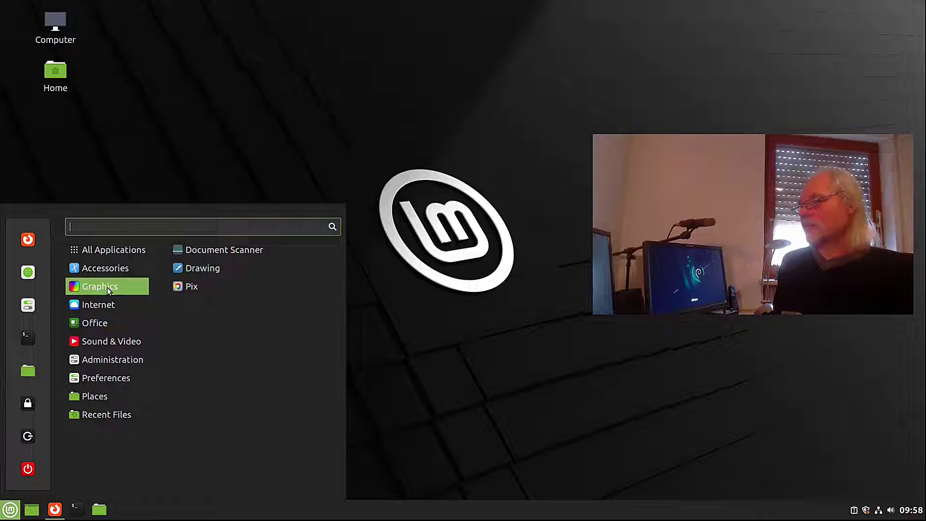
mouse_move(108, 325)
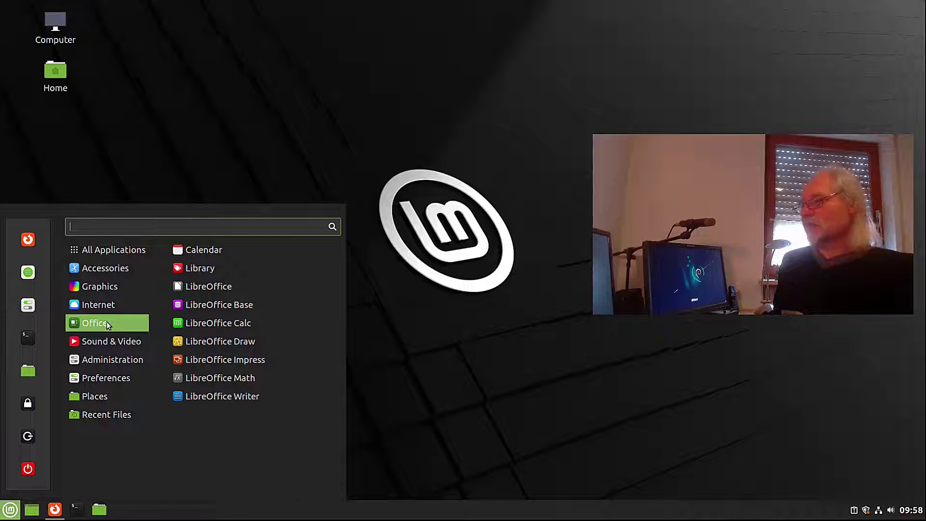
mouse_move(108, 341)
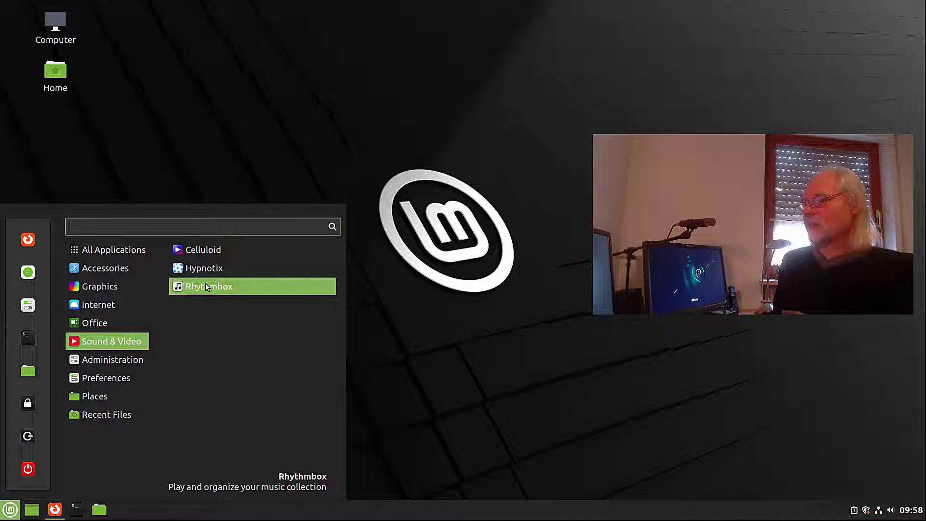